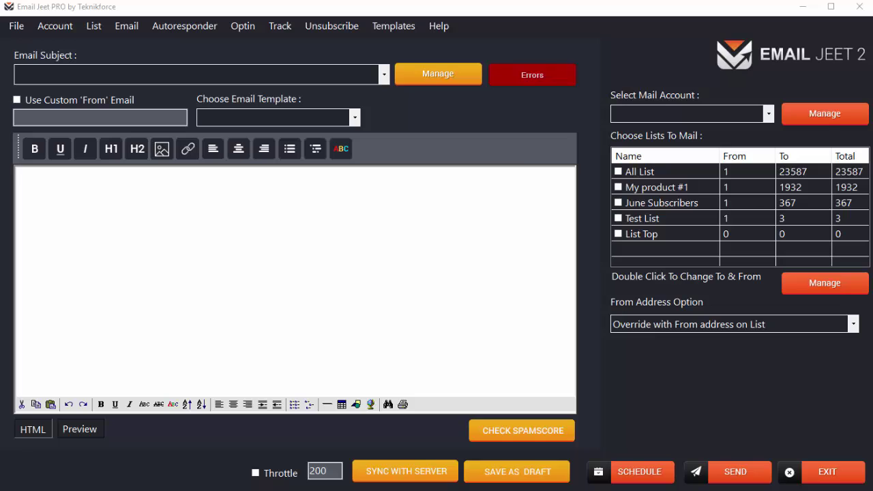
- Switch from Email Jeet to the Chrome window showing Google results for 'elastic email smtp'
key("alt+Tab")
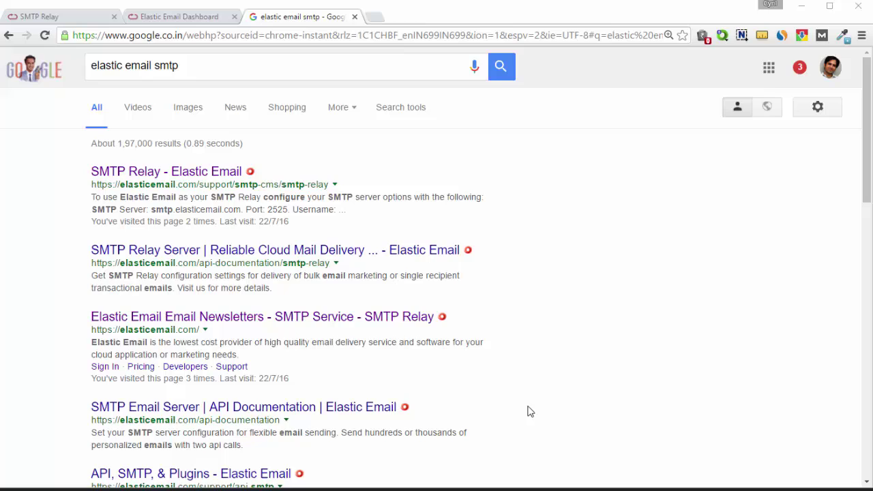
- Select the 'elastic email smtp' query in the Google search box
left_click(195, 68)
left_click_drag(195, 69, 87, 57)
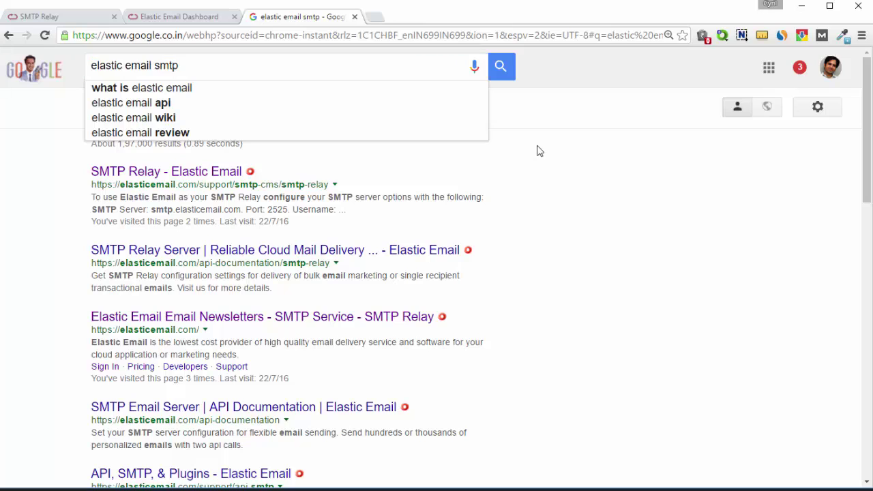
- Open the SMTP Relay - Elastic Email page, close its duplicate tab, and copy smtp.elasticemail.com
left_click(182, 173)
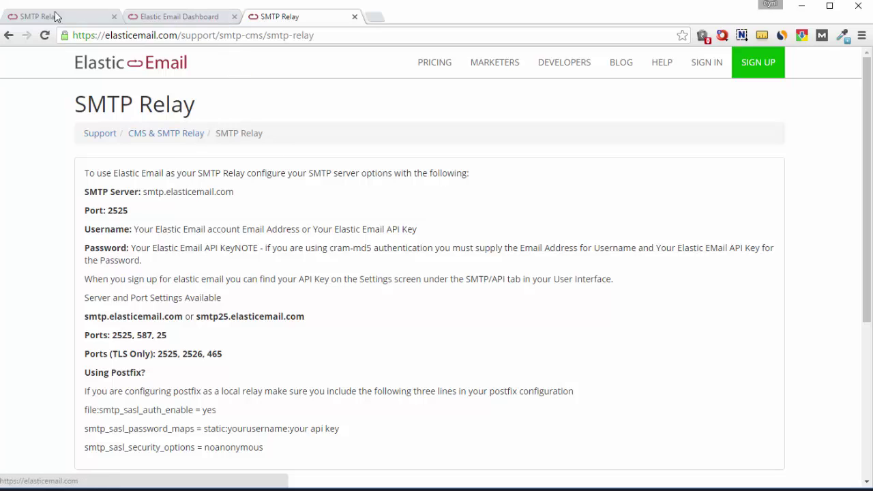
left_click(114, 17)
scroll(154, 244, "down", 1)
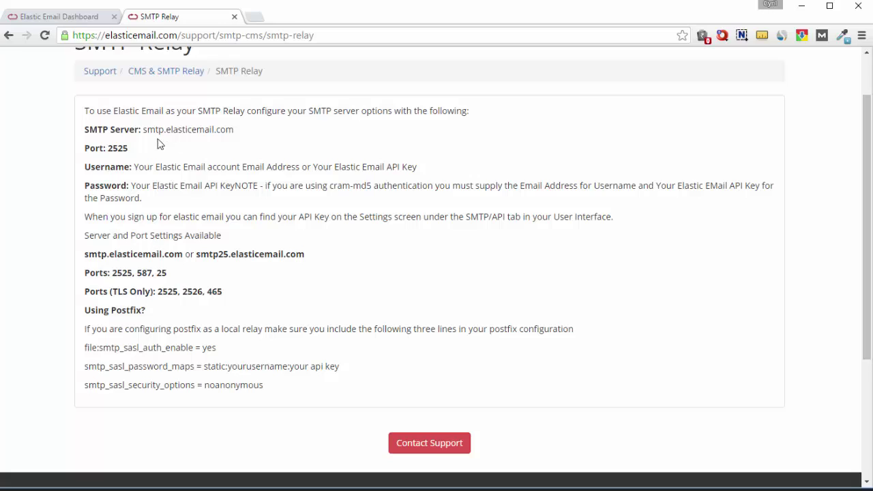
left_click_drag(236, 130, 144, 141)
key("ctrl+c")
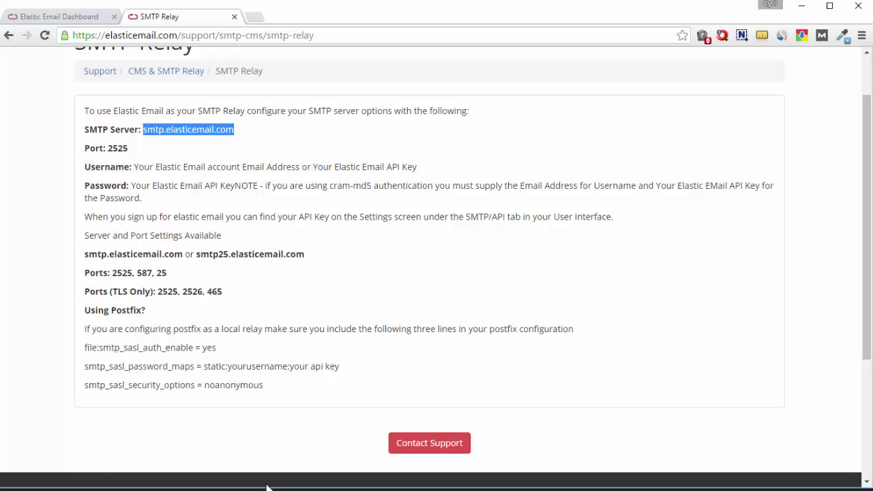
key("alt+Tab")
key("alt+Tab")
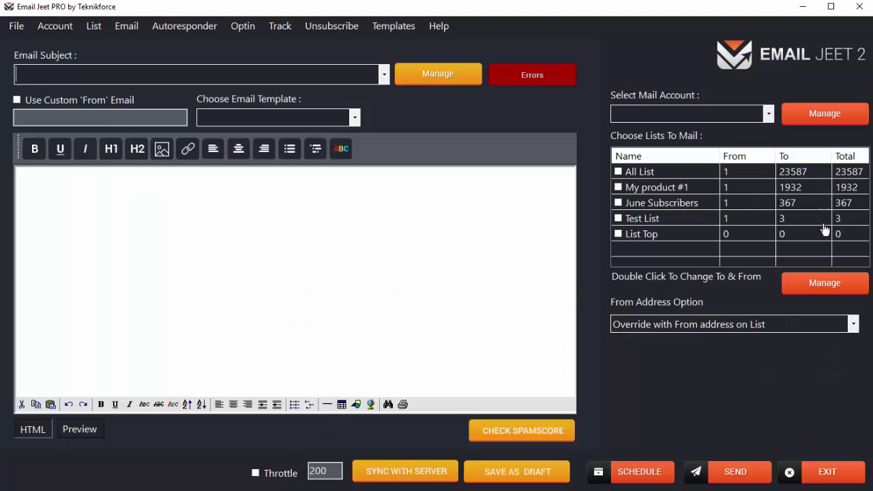
- Add a new mail account named 'Elastic Email' with server smtp.elasticemail.com
left_click(810, 114)
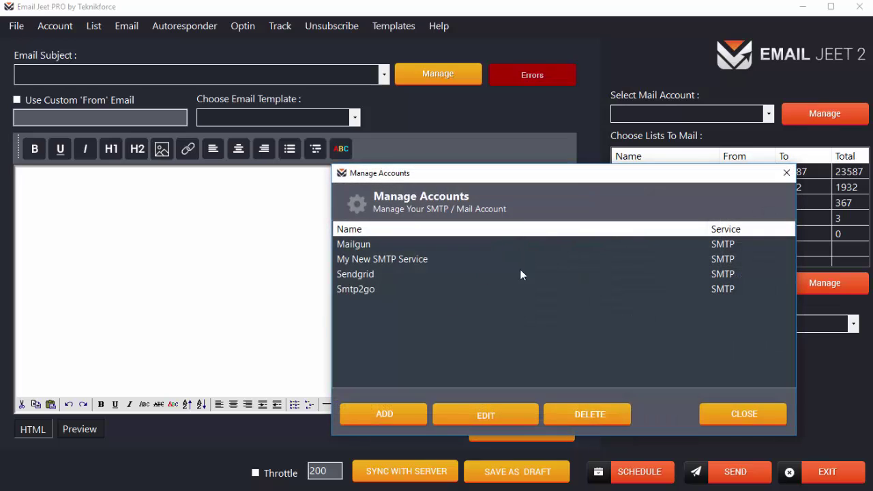
left_click_drag(610, 177, 590, 139)
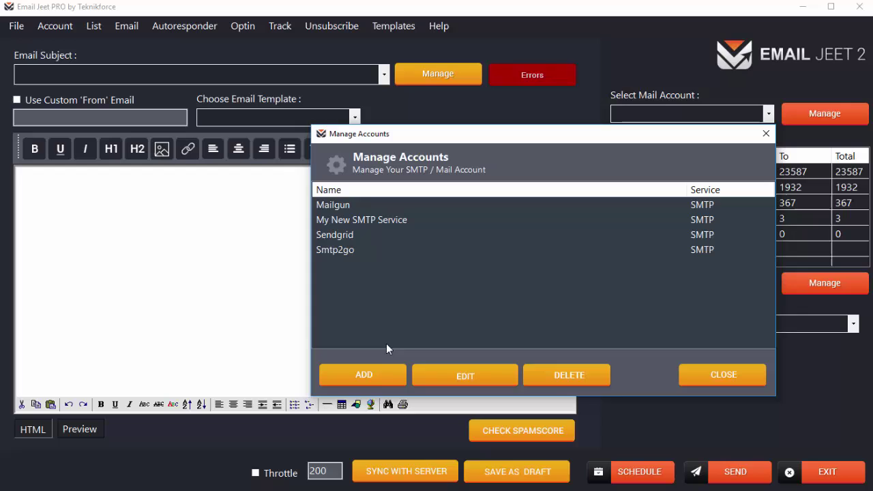
left_click(382, 375)
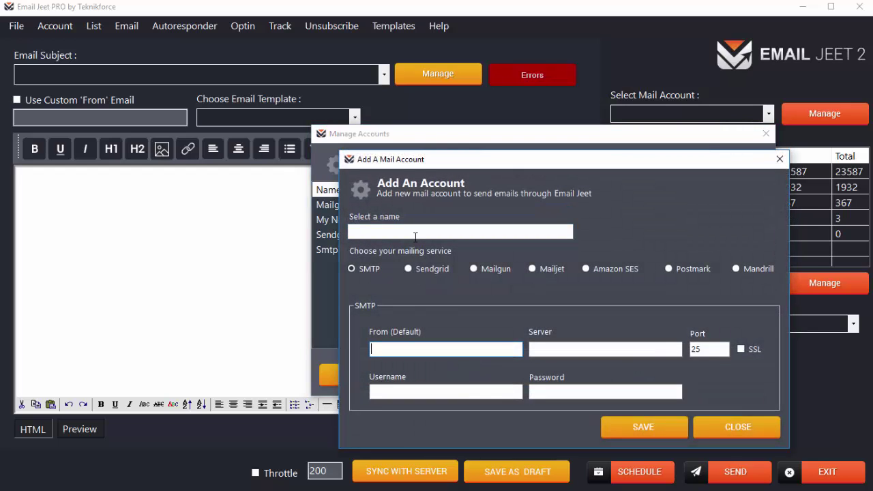
left_click(576, 344)
key("ctrl+v")
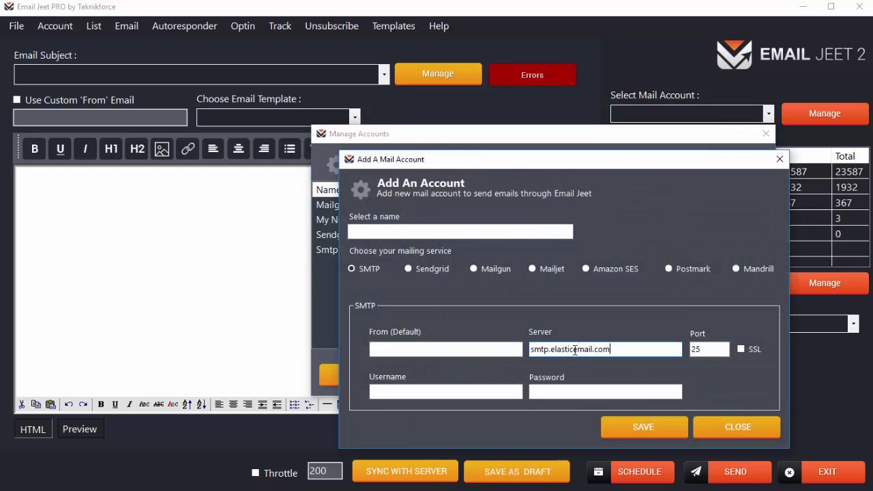
left_click(417, 232)
type("Elsat")
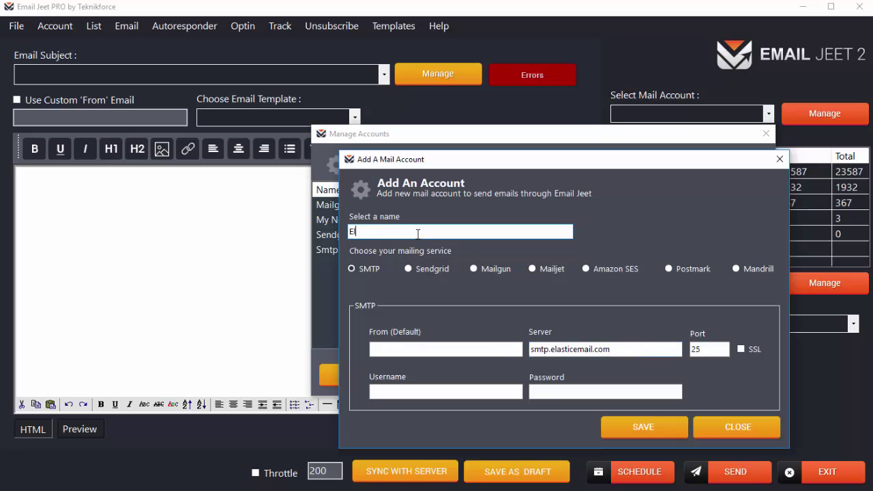
key("BackSpace")
key("BackSpace")
key("BackSpace")
key("BackSpace")
type("lastic Email")
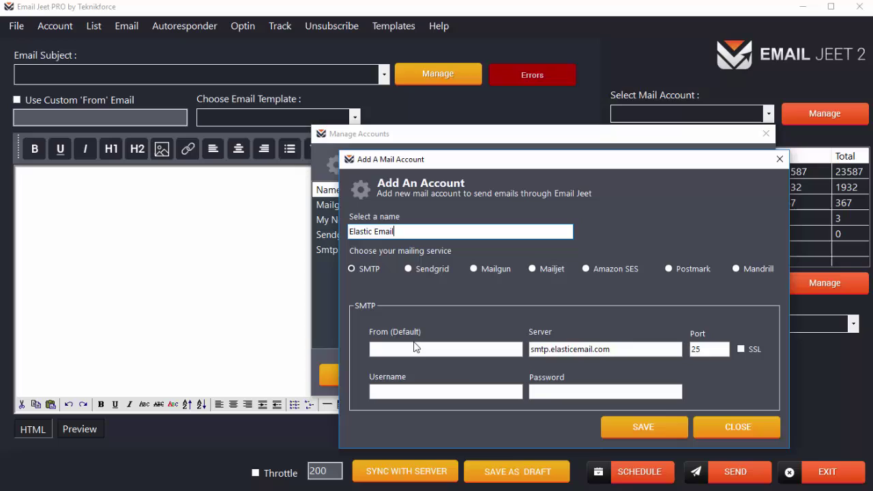
- Set the default From to 'Email Jeet' followed by the sender e-mail address in angle brackets
left_click(418, 347)
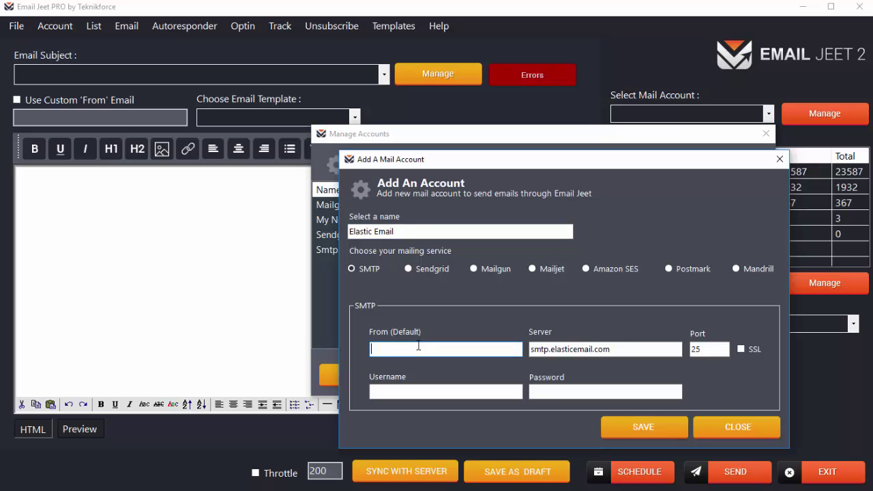
type("Jeet <myemail@mydomain.com>")
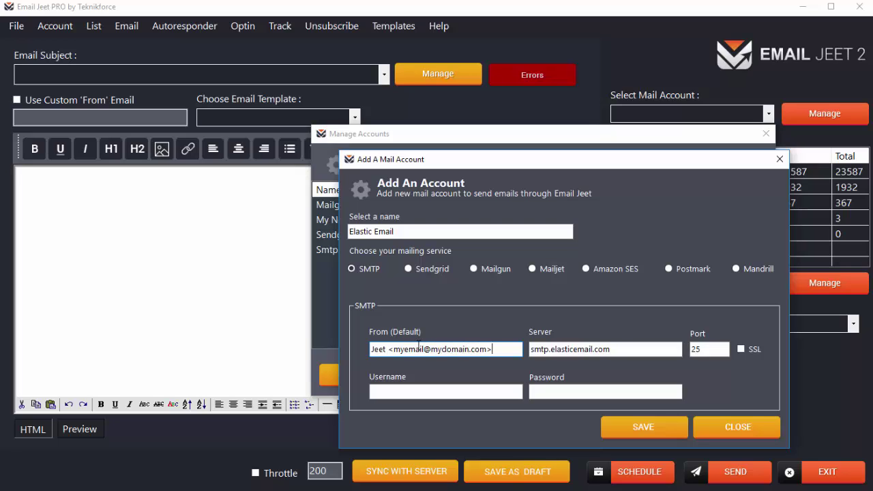
left_click_drag(380, 349, 373, 348)
left_click(388, 349)
key("Delete")
type("<")
double_click(469, 349)
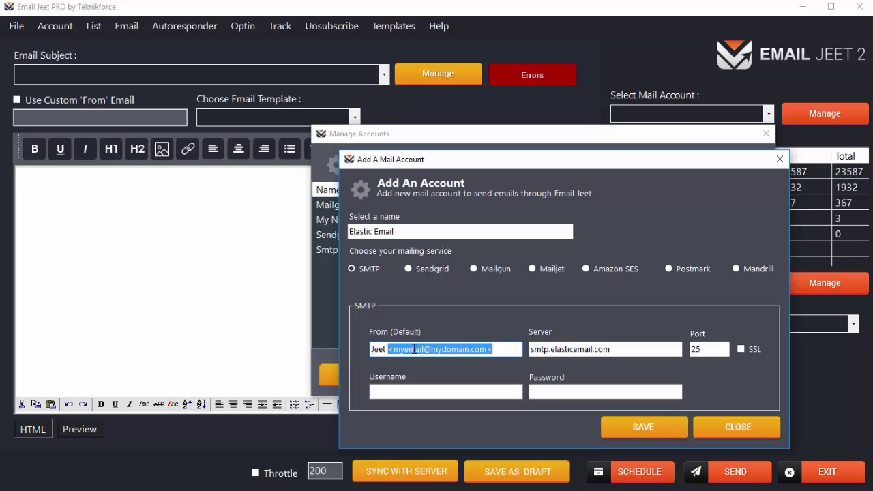
double_click(382, 350)
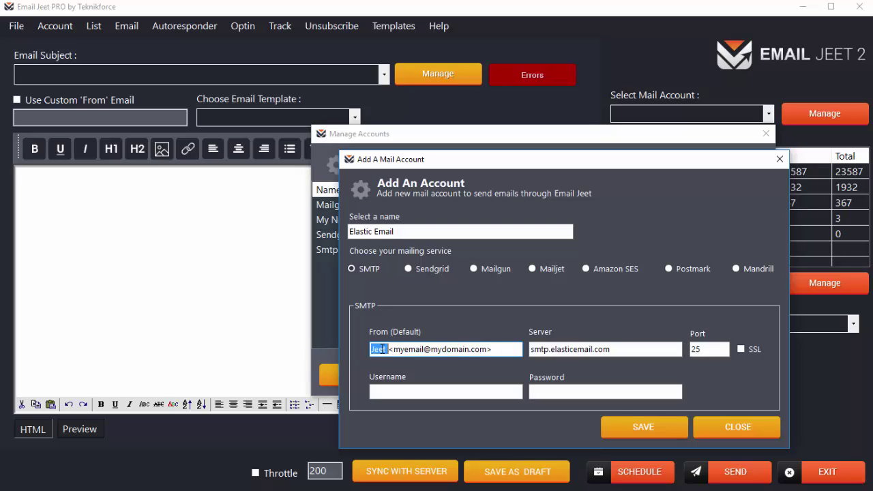
type("Email Jwe")
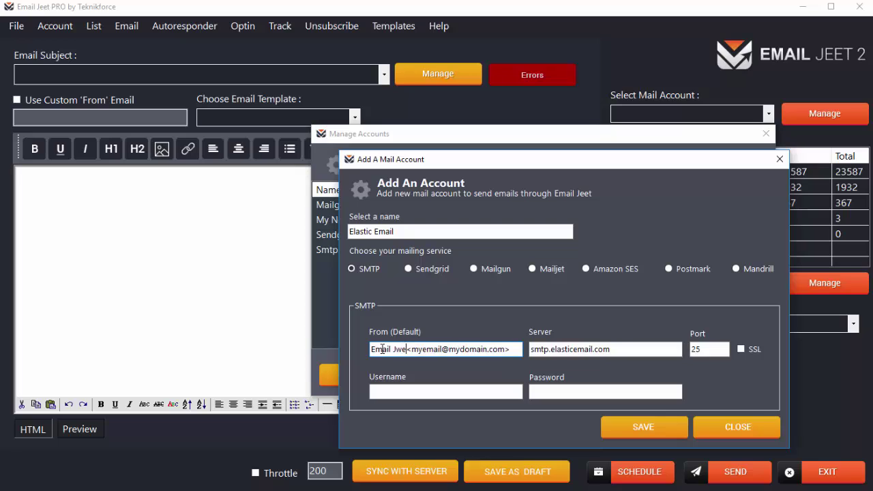
key("BackSpace")
key("BackSpace")
type("eet")
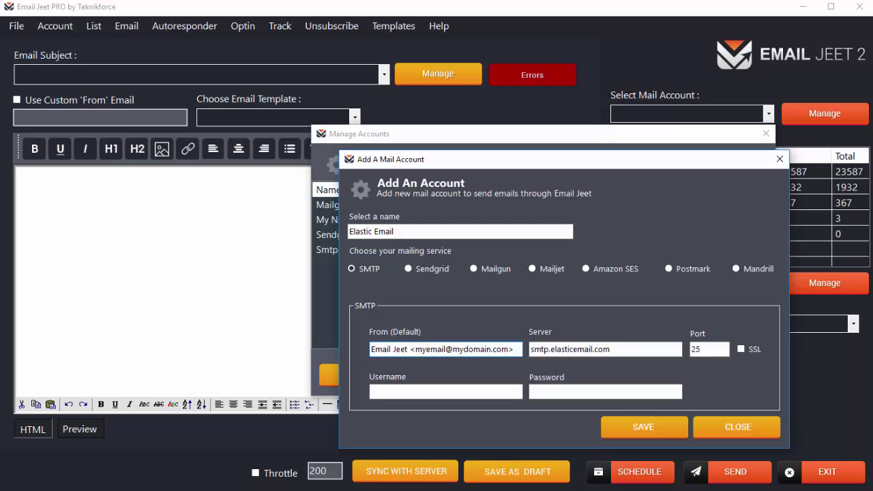
- Copy port 2525 from the SMTP Relay page into the account's Port field, replacing 25
key("alt+Tab")
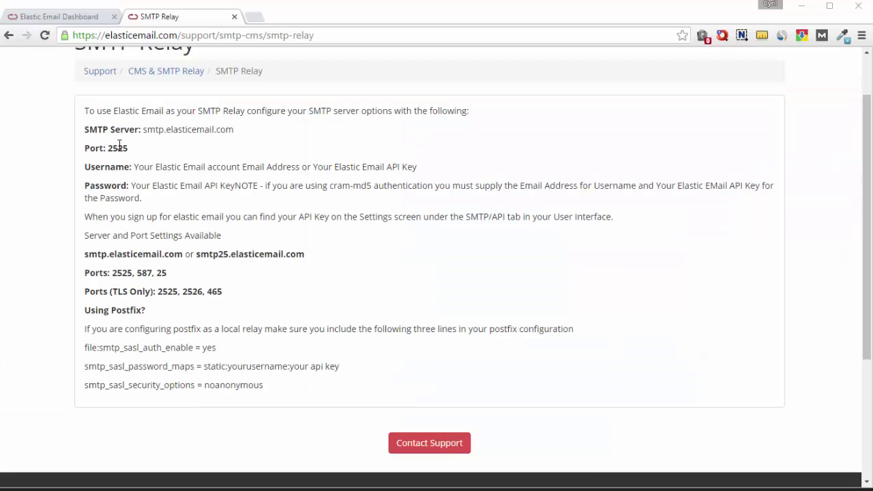
double_click(123, 148)
key("ctrl+c")
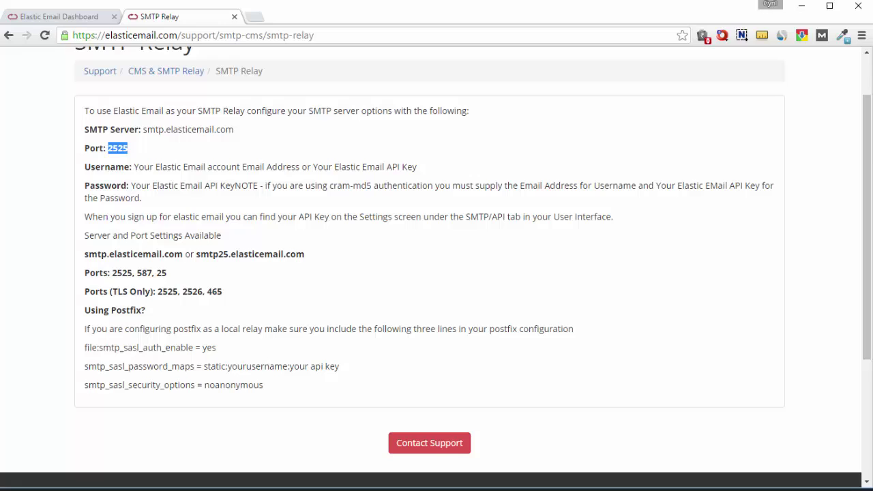
key("alt+Tab")
double_click(695, 350)
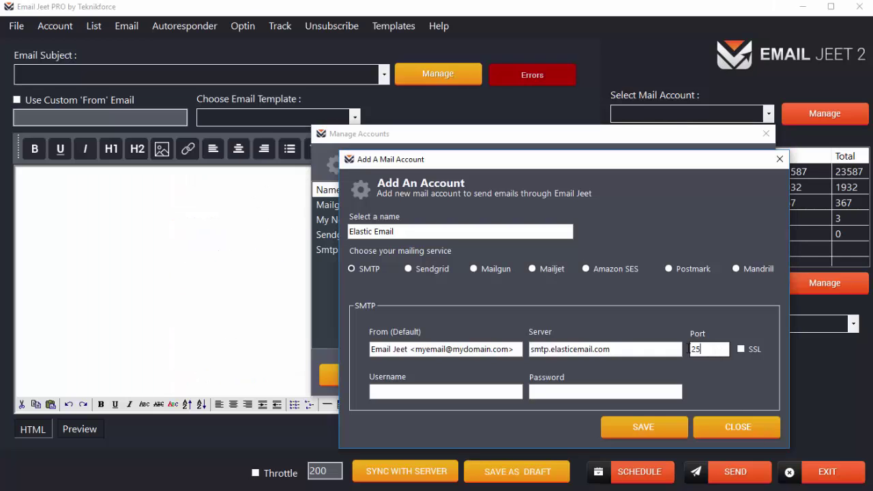
key("ctrl+v")
- Review the username and password requirements on the Elastic Email relay page
key("alt+Tab")
left_click(144, 208)
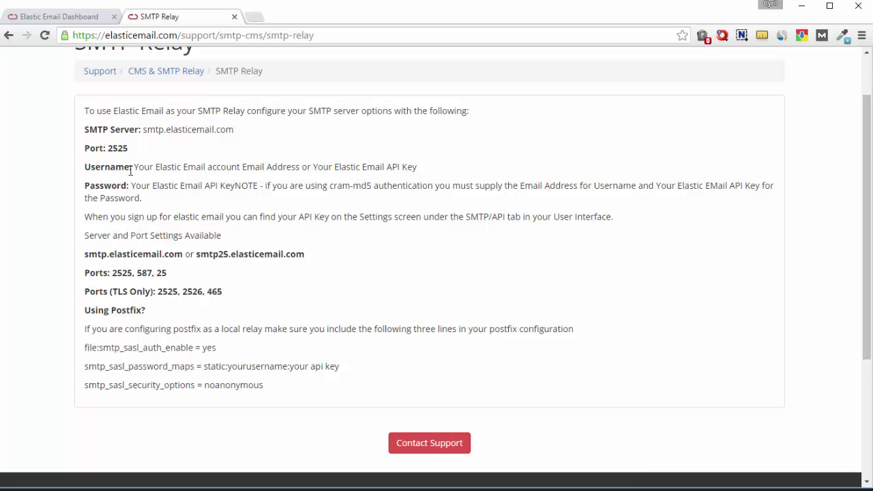
left_click_drag(134, 167, 345, 172)
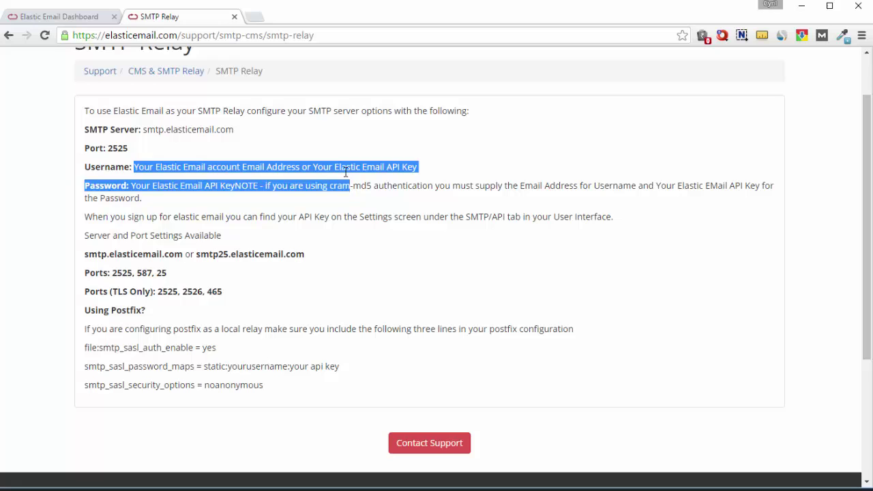
left_click(345, 172)
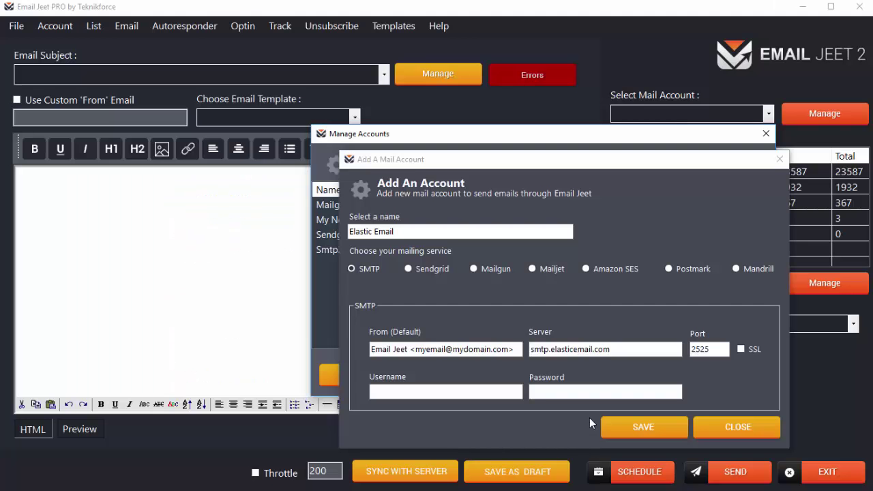
- Enter the account's e-mail address as the SMTP username, then return to the relay page
left_click(405, 390)
type("myem")
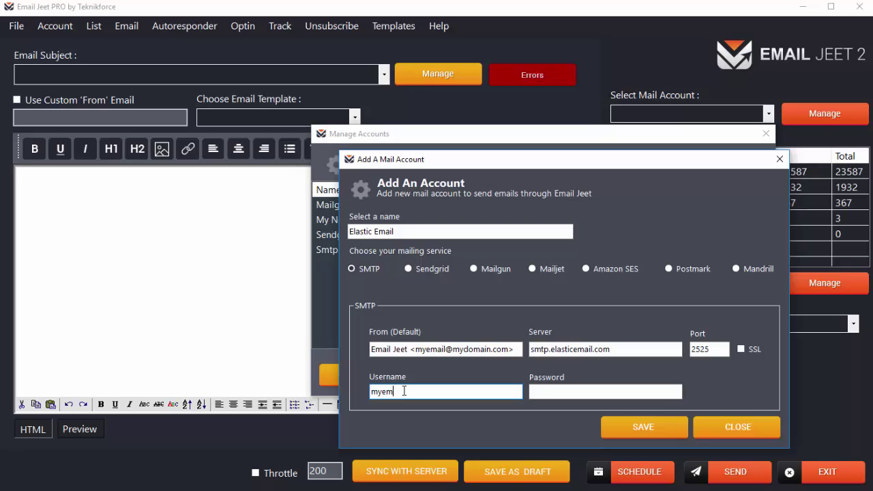
type("ail@mydomain.com")
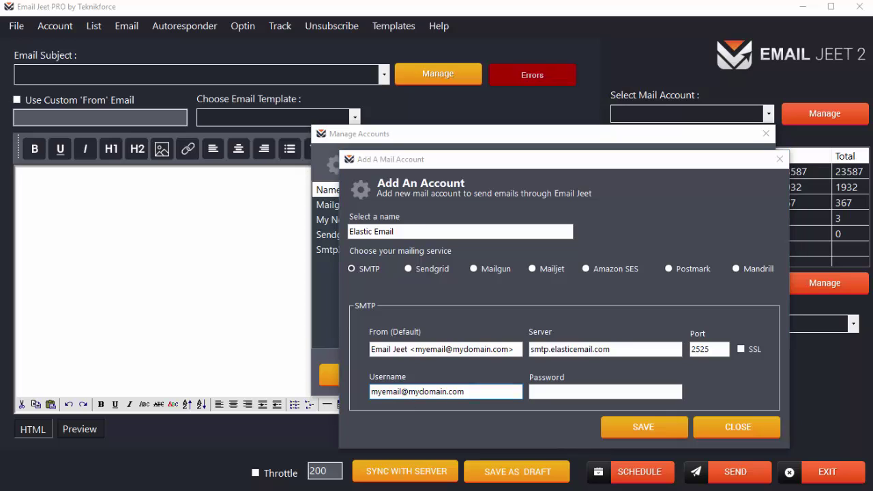
key("alt+Tab")
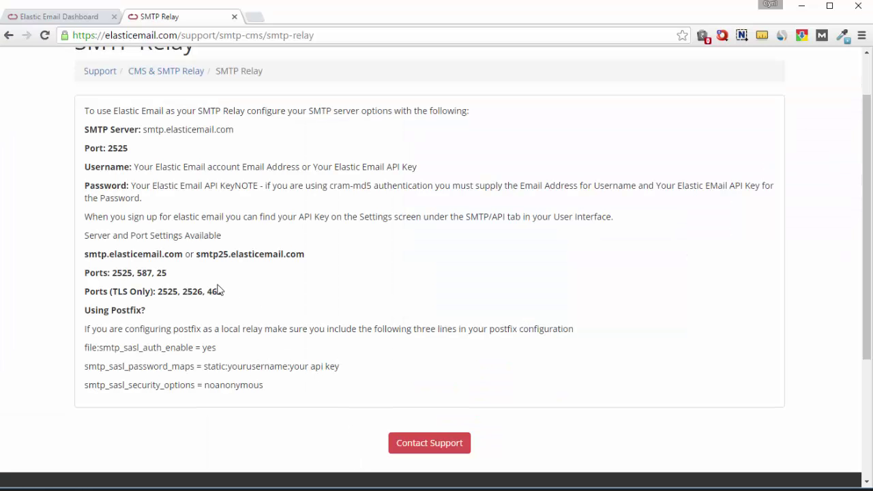
- Open Elastic Email's SMTP/API settings and select the account's API key
left_click_drag(154, 234, 173, 217)
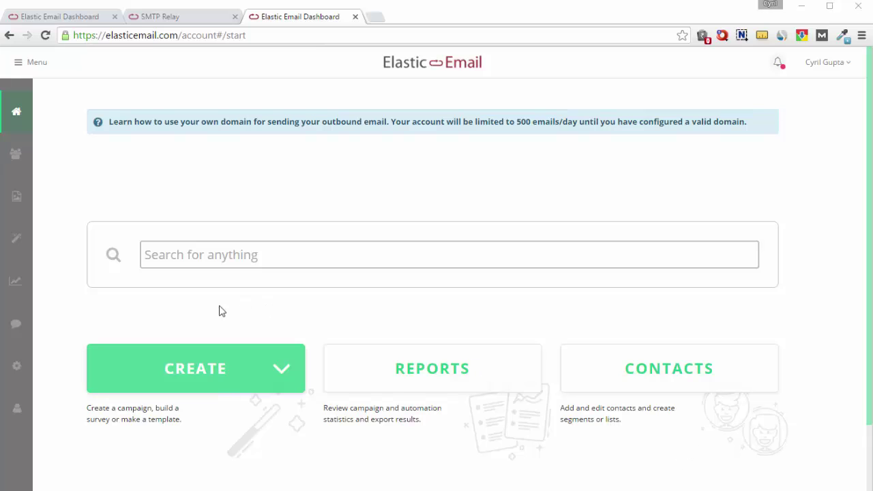
left_click(19, 372)
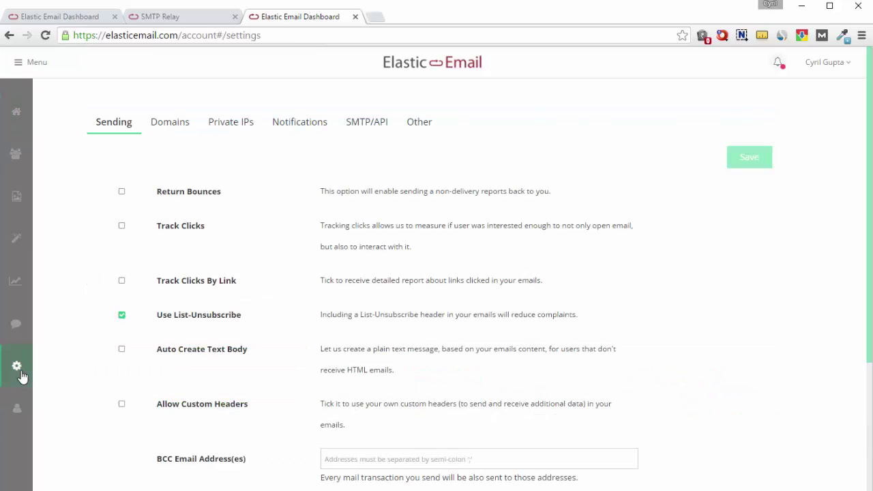
left_click(360, 128)
scroll(324, 218, "down", 2)
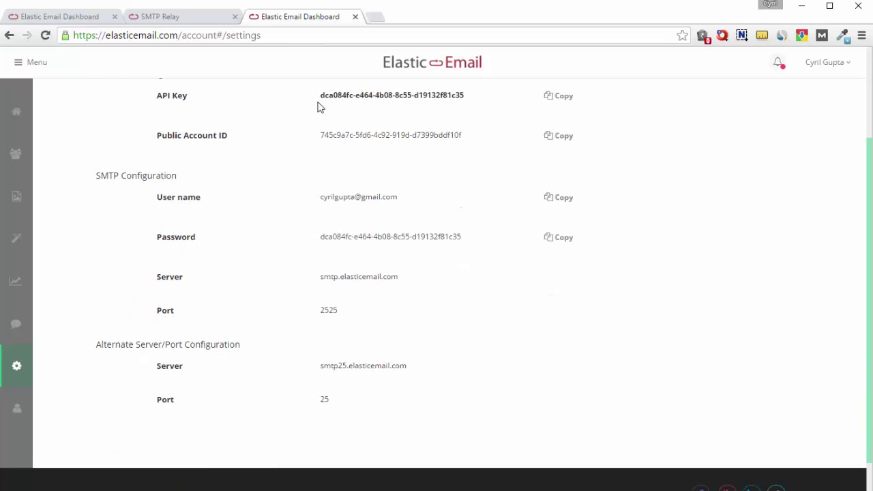
left_click_drag(322, 97, 465, 101)
key("ctrl+c")
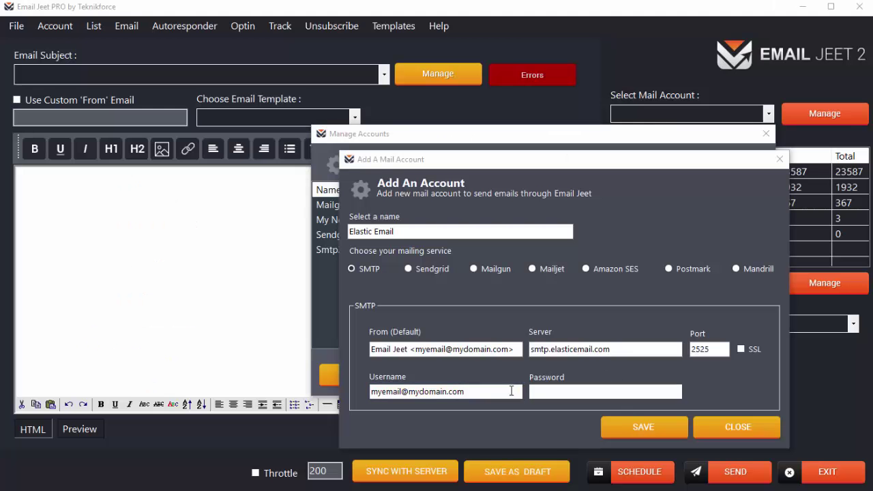
- Paste the API key as password, save the account, and choose Elastic Email as the mail account
left_click(541, 391)
key("ctrl+v")
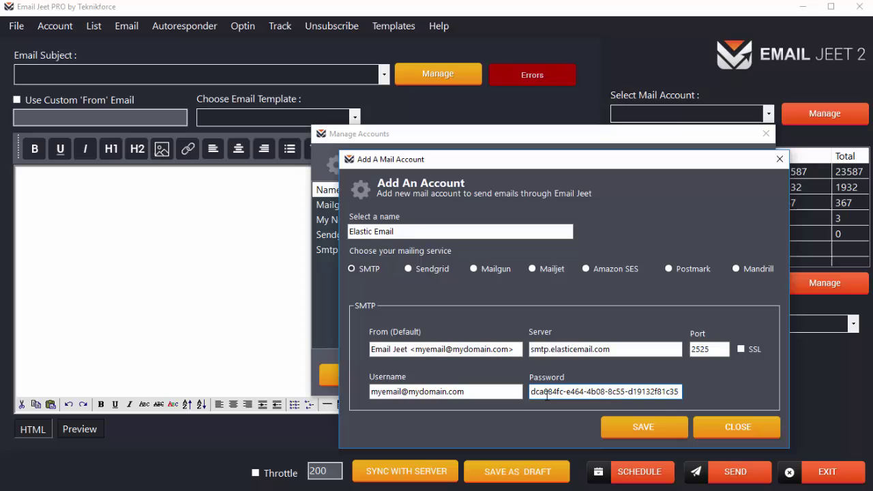
left_click(660, 431)
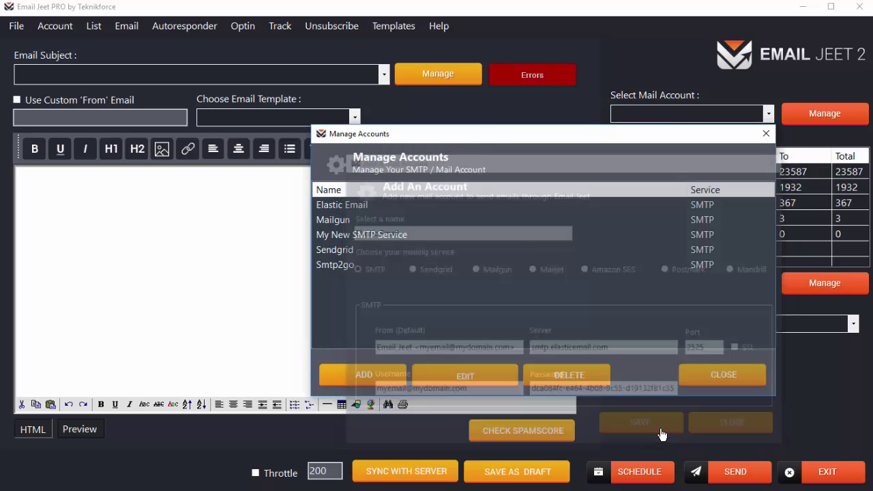
left_click(722, 375)
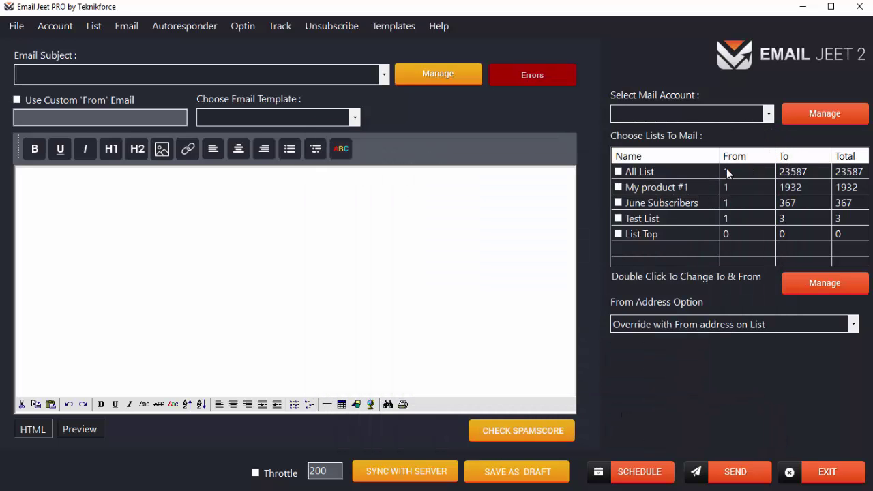
left_click(762, 118)
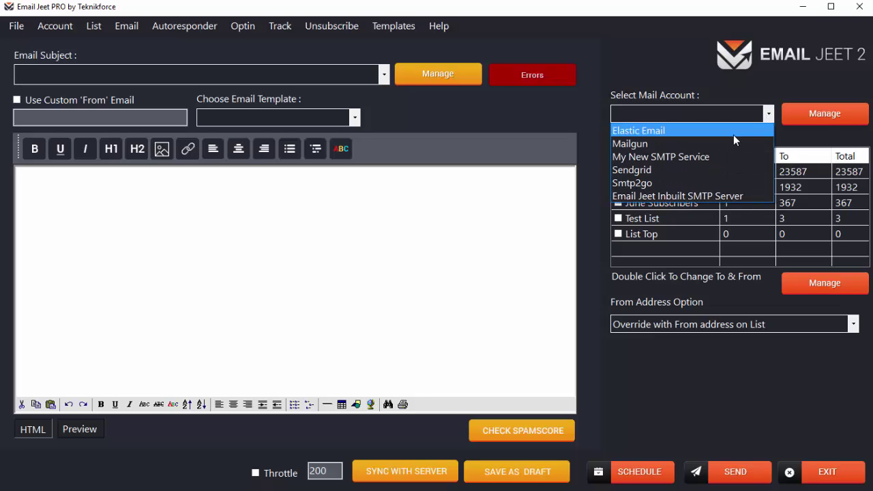
left_click(733, 134)
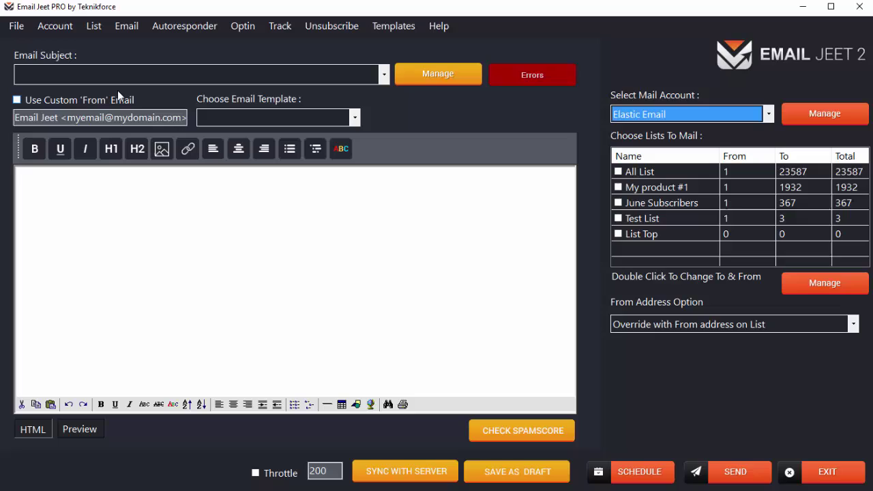